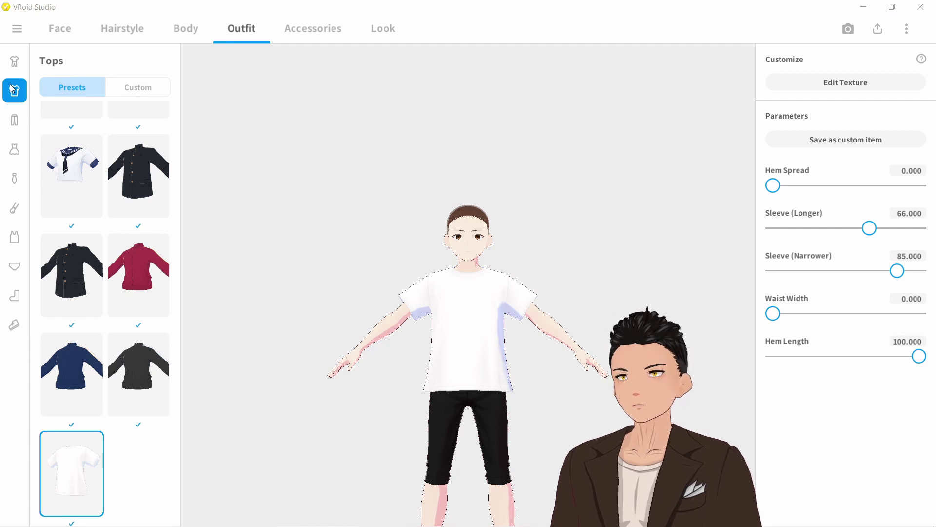
# Create a custom top from the T-Shirt template and open its texture for editing
pyautogui.click(164, 91)
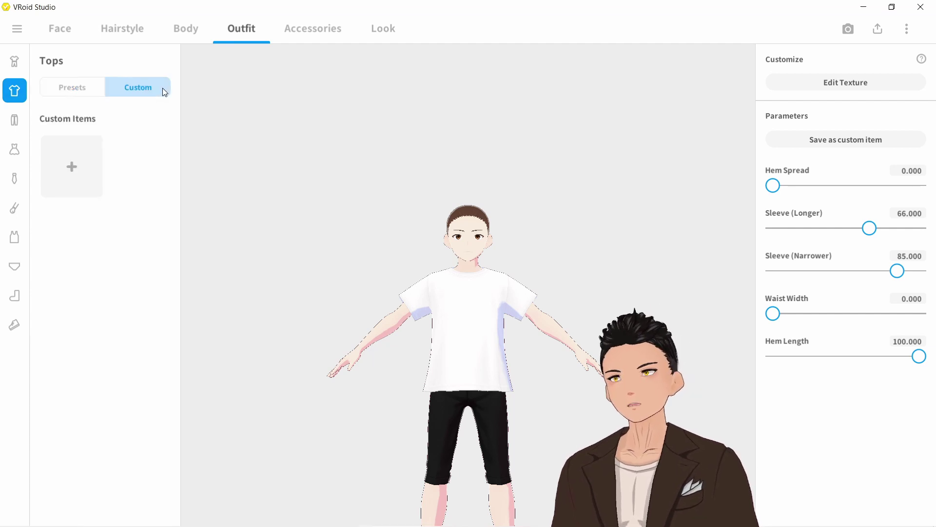
pyautogui.click(63, 175)
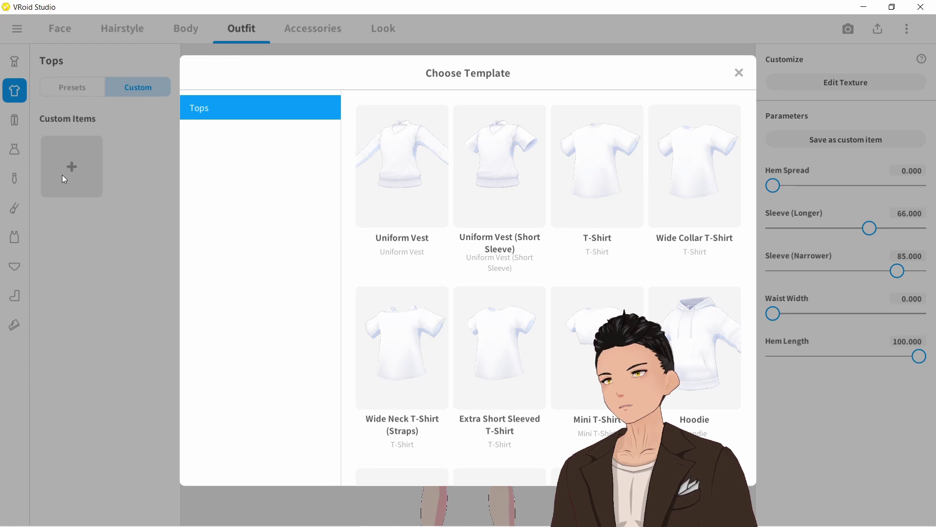
pyautogui.click(602, 164)
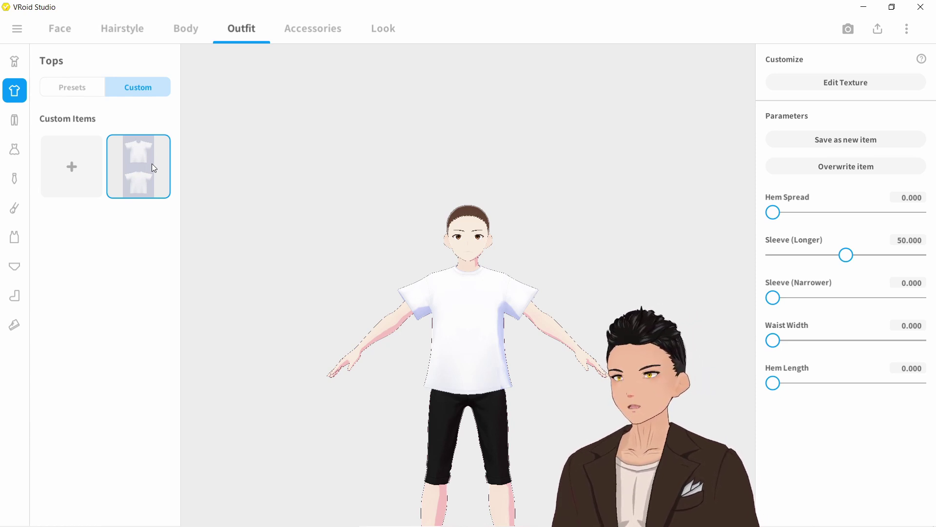
pyautogui.click(870, 83)
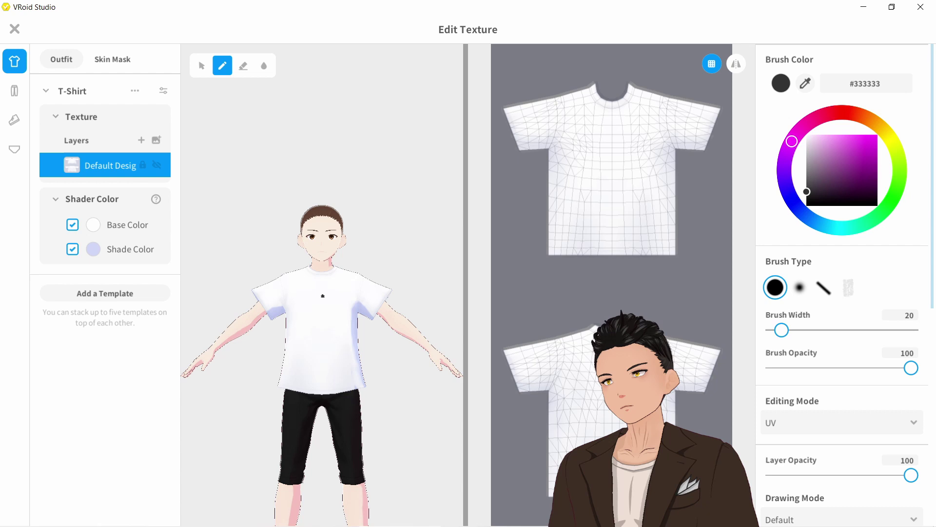
# Try freehand brush strokes on the front of the T-shirt and undo them
pyautogui.moveTo(322, 294)
pyautogui.mouseDown()
pyautogui.moveTo(321, 326)
pyautogui.moveTo(289, 303)
pyautogui.moveTo(298, 335)
pyautogui.moveTo(336, 306)
pyautogui.mouseUp()
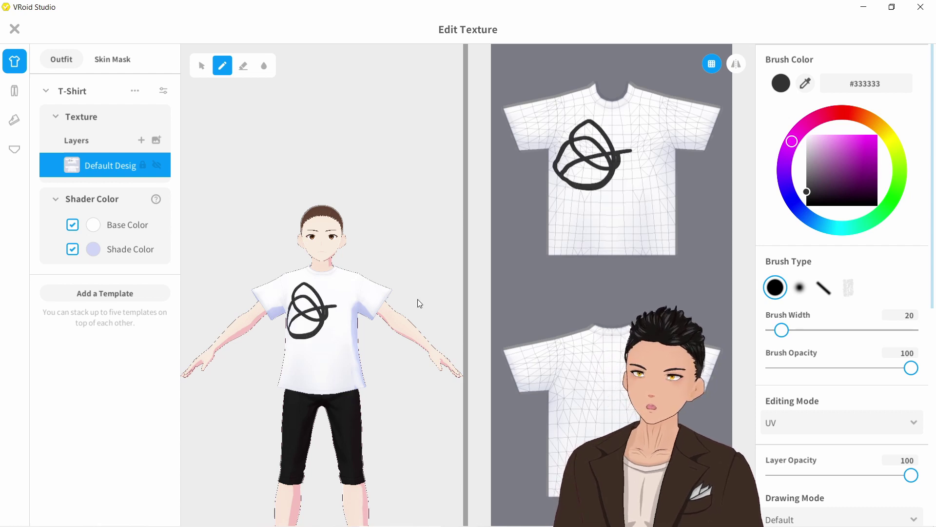
pyautogui.hotkey('ctrl', 'z')
pyautogui.moveTo(630, 125)
pyautogui.mouseDown()
pyautogui.moveTo(605, 176)
pyautogui.moveTo(630, 121)
pyautogui.moveTo(587, 176)
pyautogui.moveTo(616, 192)
pyautogui.moveTo(614, 170)
pyautogui.mouseUp()
pyautogui.hotkey('ctrl', 'z')
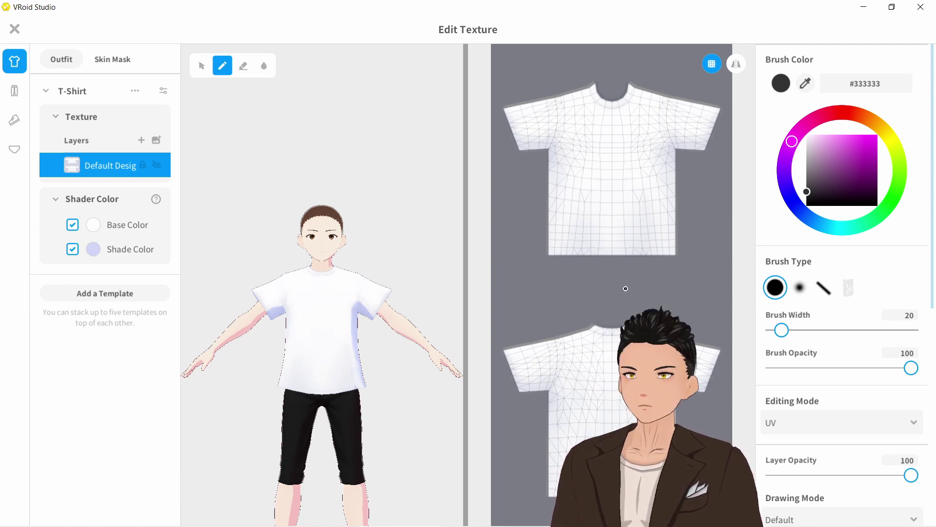
# Turn on symmetric drawing, try mirrored strokes on the front of the T-shirt, and undo them
pyautogui.click(736, 64)
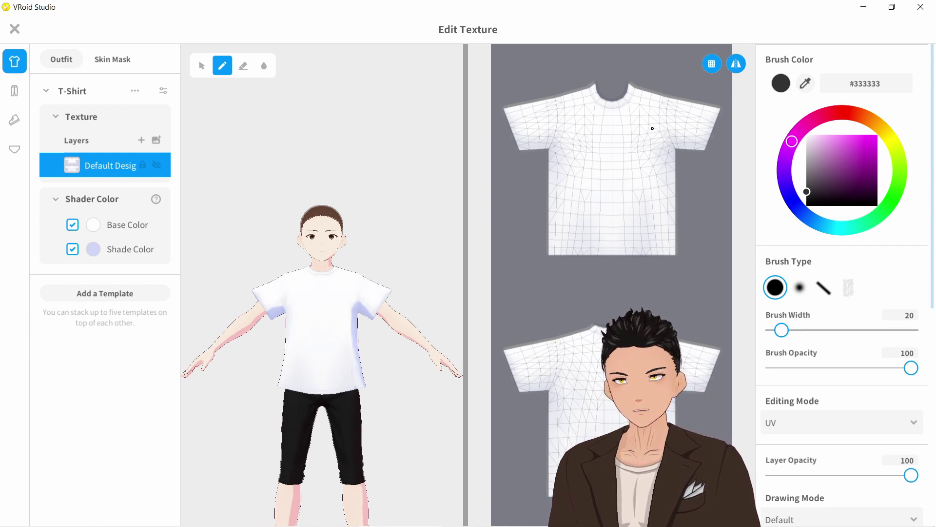
pyautogui.moveTo(658, 121)
pyautogui.mouseDown()
pyautogui.moveTo(652, 202)
pyautogui.moveTo(670, 132)
pyautogui.moveTo(657, 188)
pyautogui.mouseUp()
pyautogui.hotkey('ctrl', 'z')
pyautogui.hotkey('ctrl', 'z')
pyautogui.moveTo(656, 125); pyautogui.dragTo(656, 167)
pyautogui.hotkey('ctrl', 'z')
pyautogui.moveTo(338, 307)
pyautogui.mouseDown()
pyautogui.moveTo(319, 317)
pyautogui.moveTo(340, 325)
pyautogui.moveTo(365, 285)
pyautogui.mouseUp()
pyautogui.hotkey('ctrl', 'z')
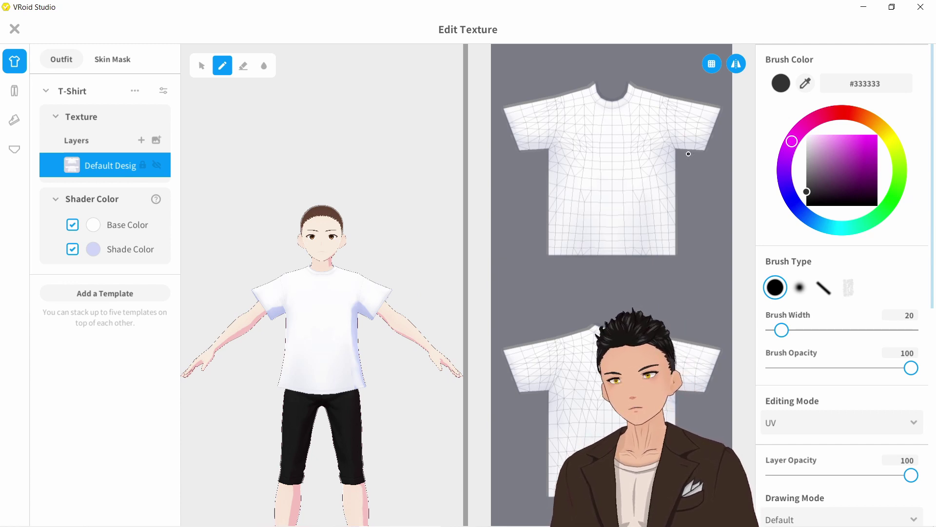
# Hide and show the mesh guide on the texture, and turn off symmetric drawing
pyautogui.click(713, 63)
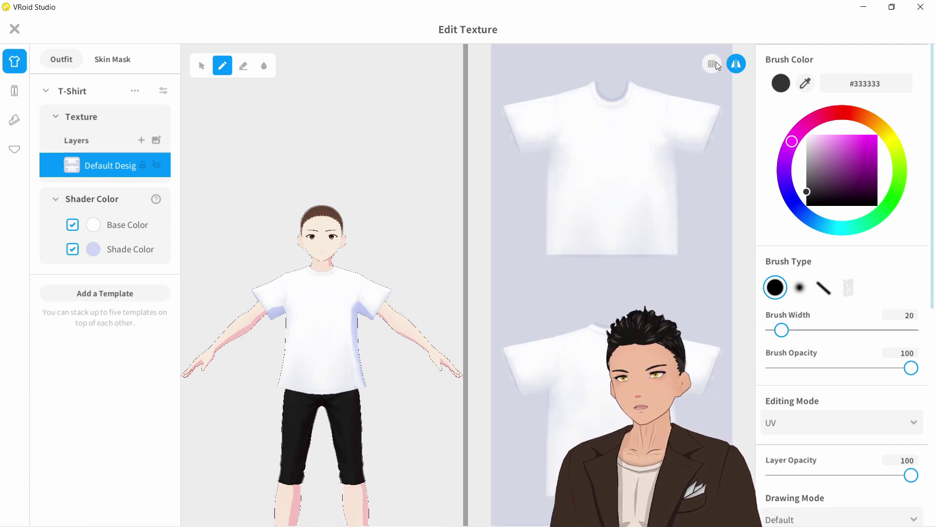
pyautogui.click(713, 63)
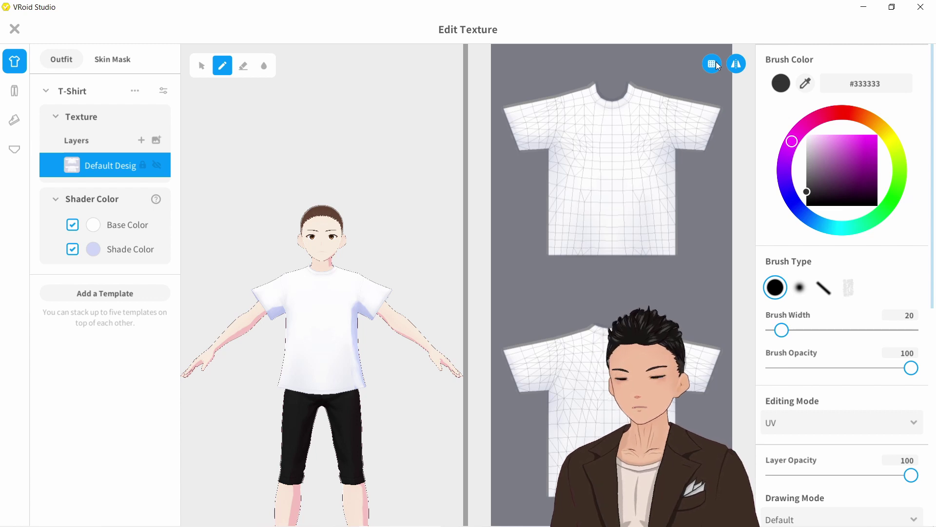
pyautogui.click(737, 64)
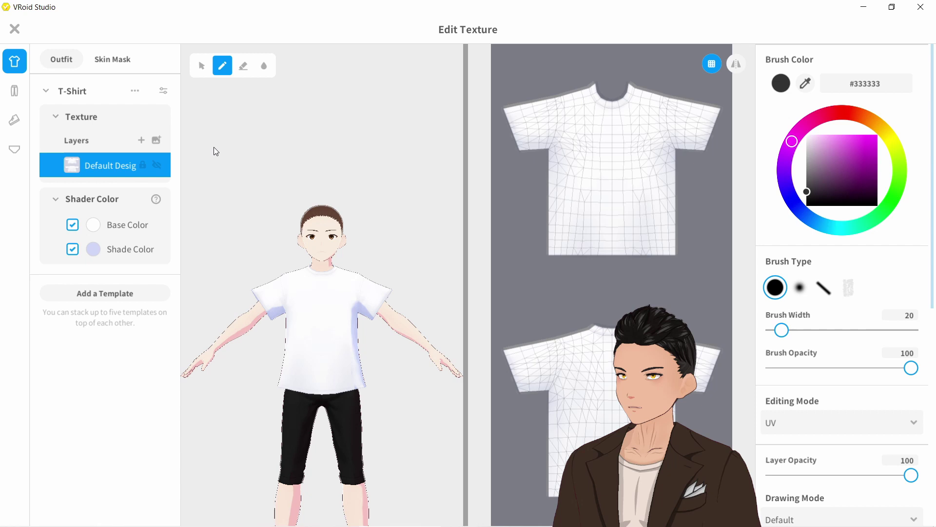
pyautogui.rightClick(108, 165)
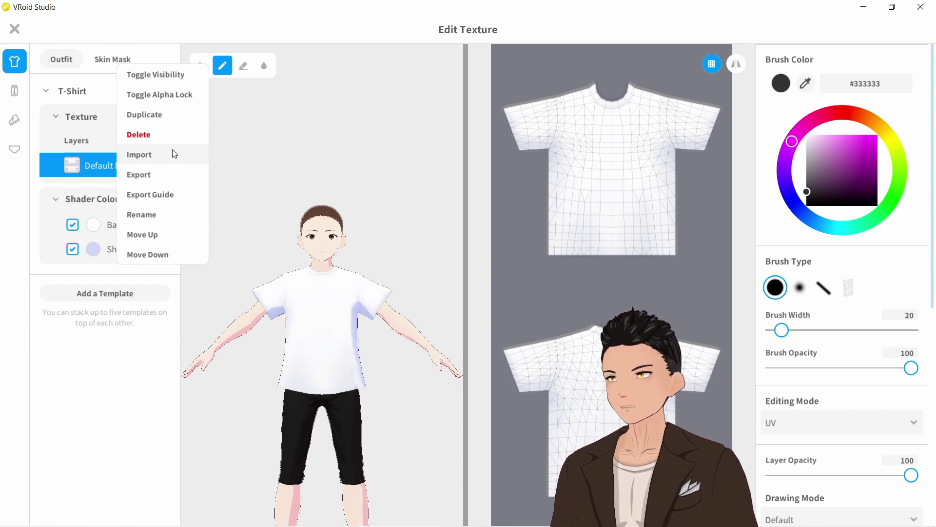
pyautogui.click(401, 170)
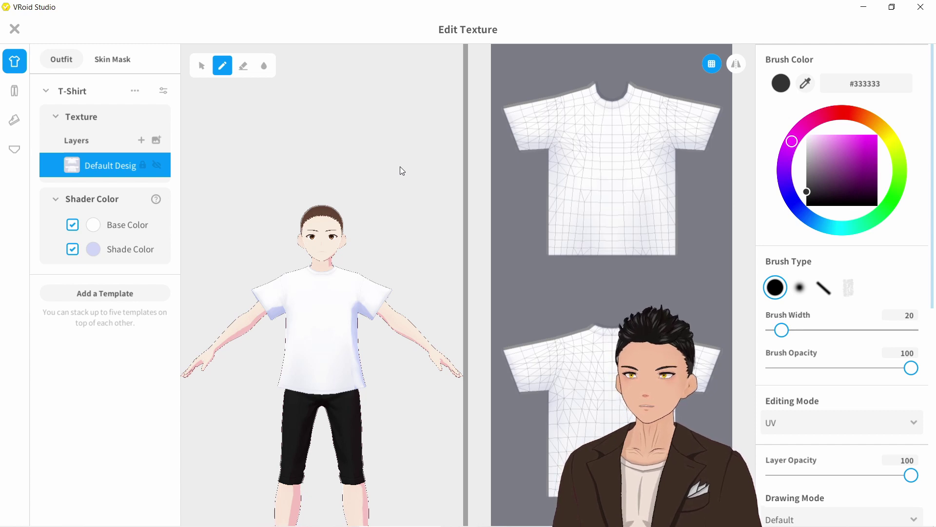
# Try the T-shirt's Sleeve (Longer) parameter at 100 and return it to 50
pyautogui.click(166, 90)
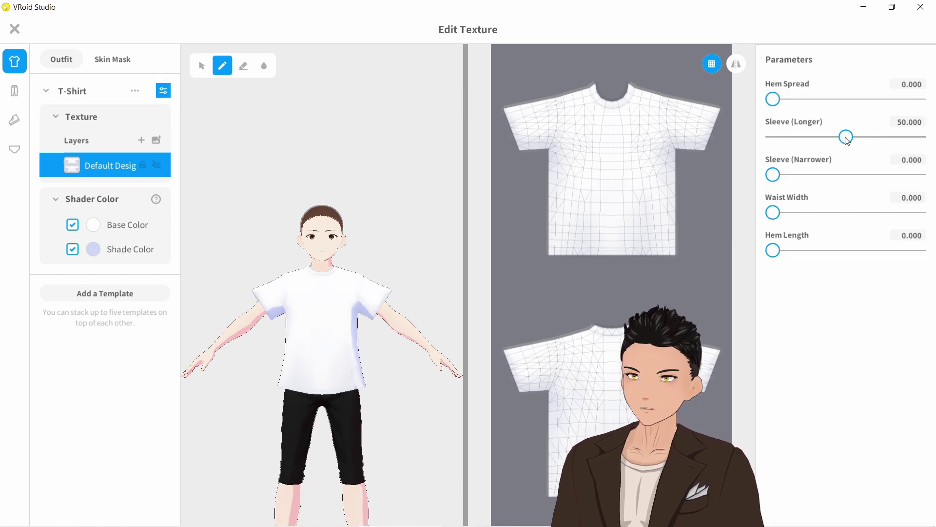
pyautogui.moveTo(847, 140); pyautogui.dragTo(917, 145)
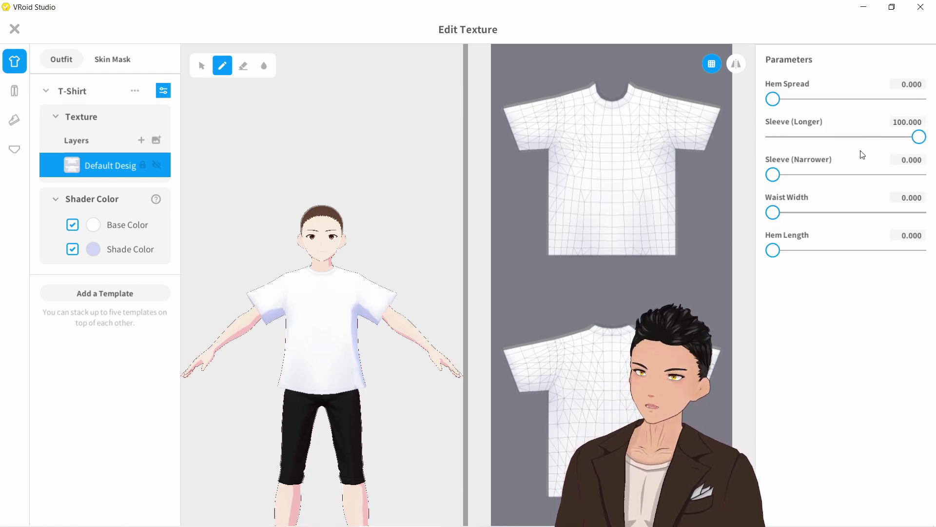
pyautogui.moveTo(863, 154); pyautogui.dragTo(851, 156)
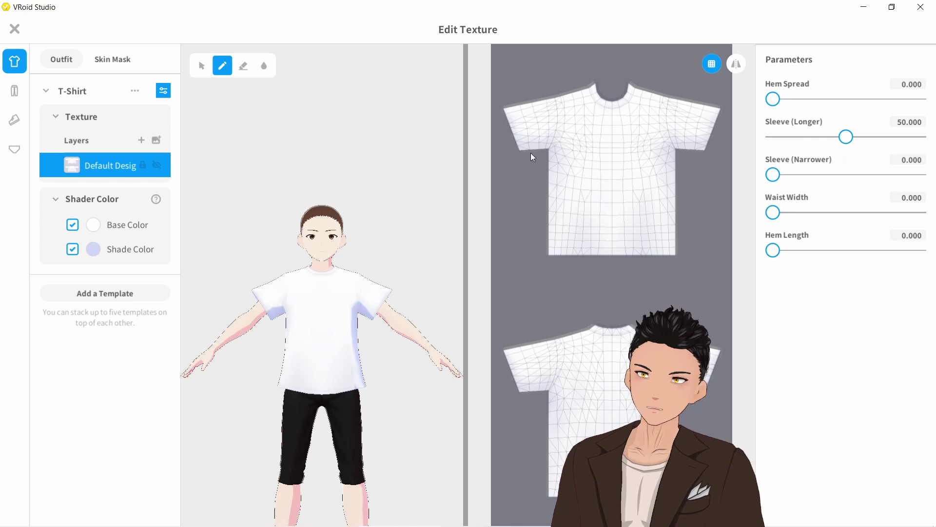
pyautogui.click(163, 92)
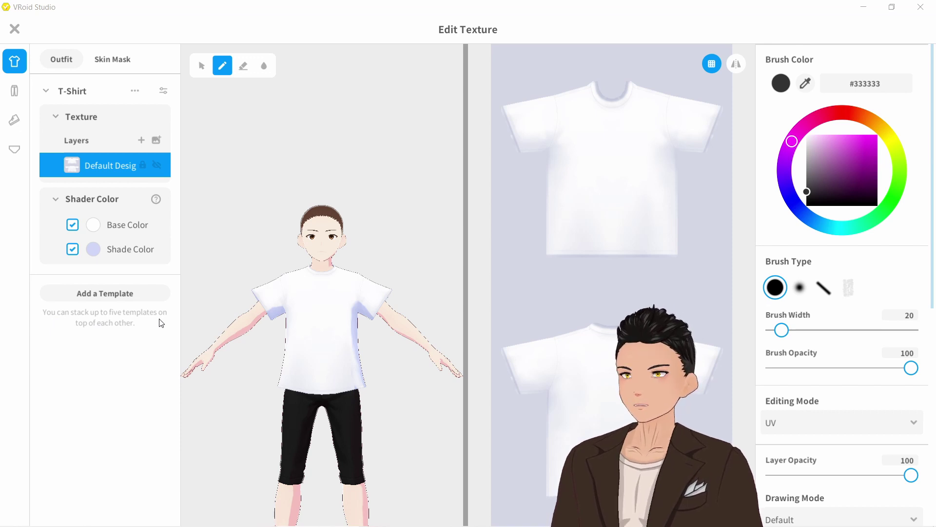
# Add the open-front long coat template on top of the T-shirt
pyautogui.click(145, 293)
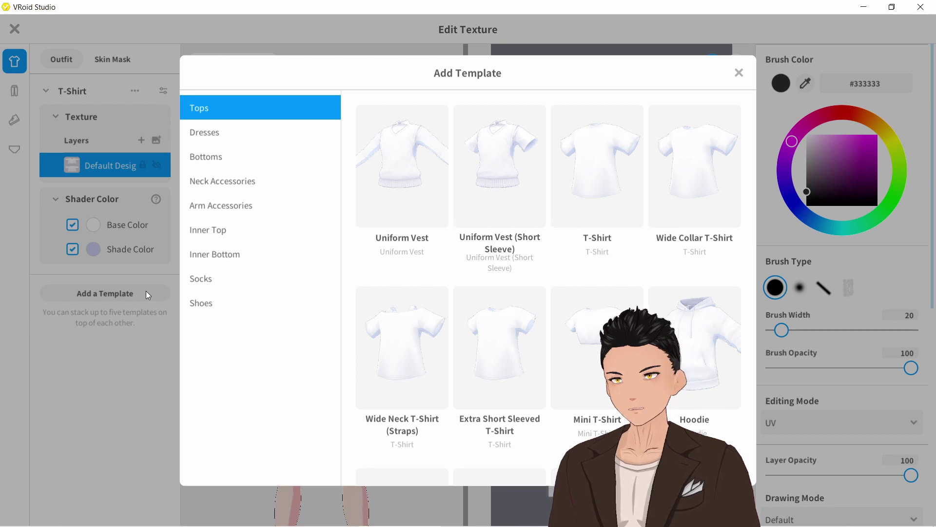
pyautogui.scroll(-4, 641, 238)
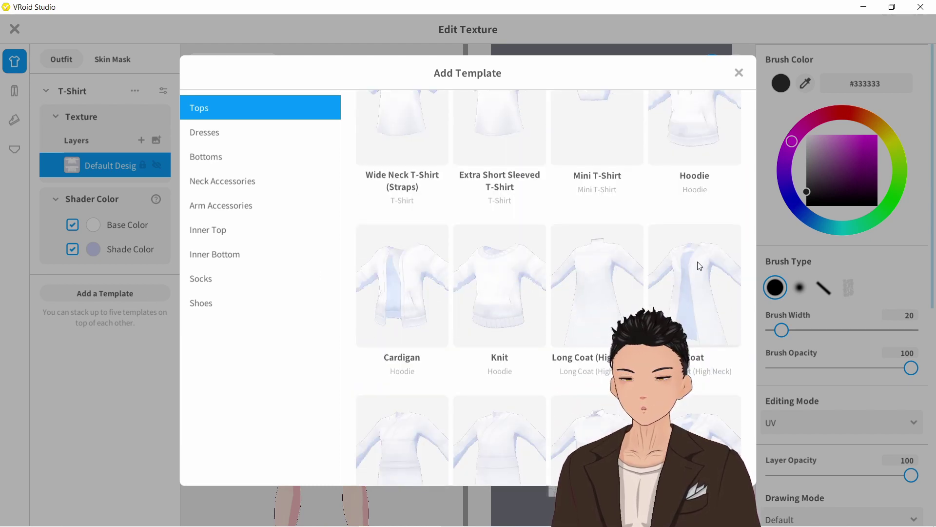
pyautogui.click(698, 262)
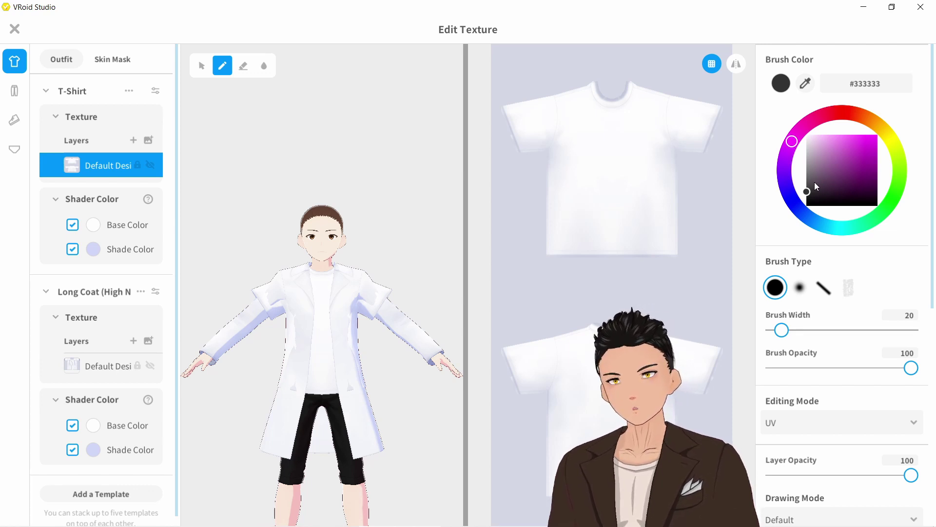
# Paint the T-shirt's front and back blue #3261AB using symmetry and a brush width of 291, and set the brush width to 24
pyautogui.click(808, 215)
pyautogui.moveTo(844, 161); pyautogui.dragTo(856, 157)
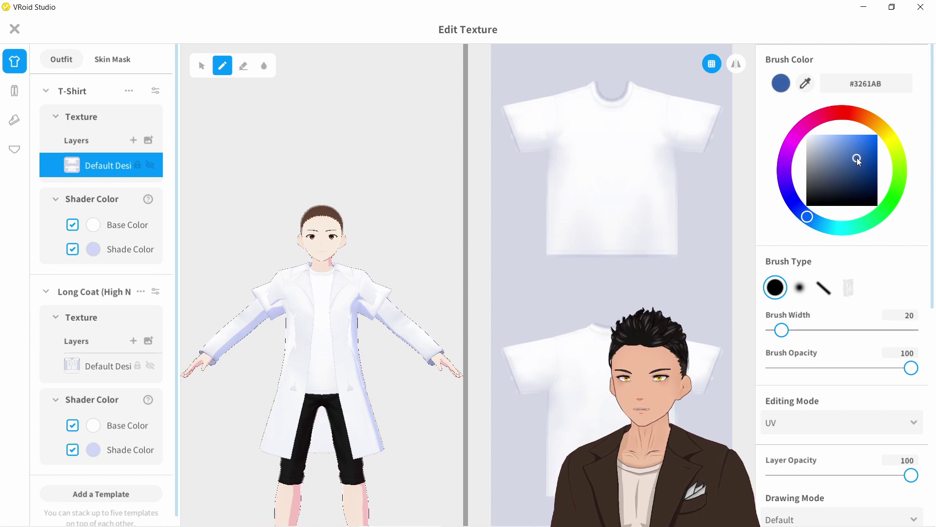
pyautogui.click(736, 64)
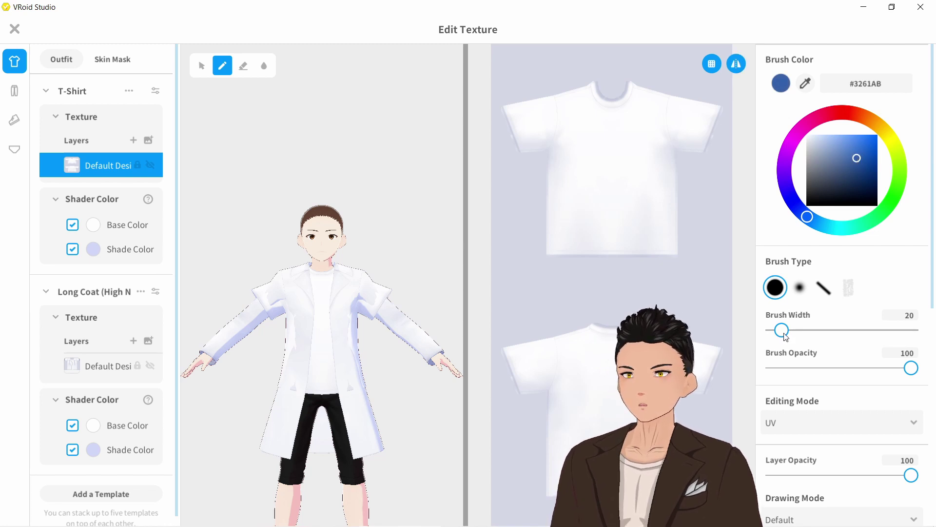
pyautogui.moveTo(782, 330); pyautogui.dragTo(907, 330)
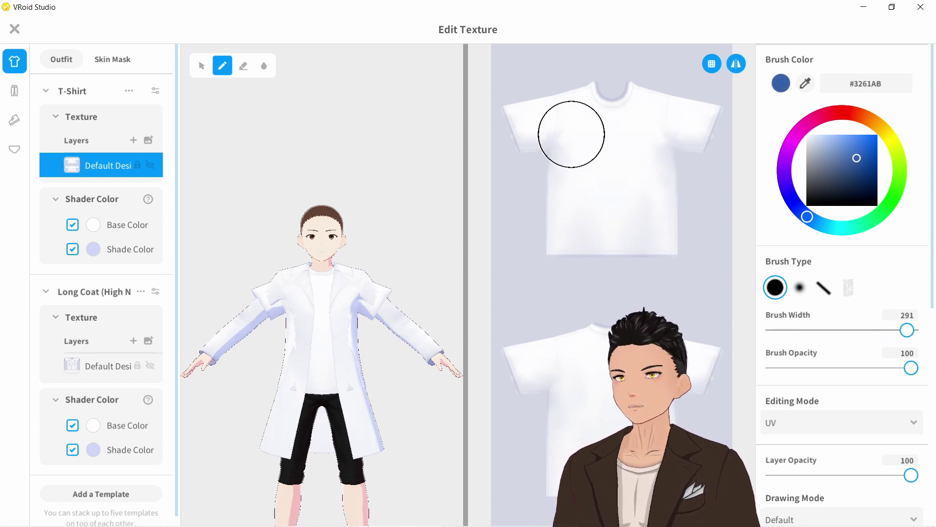
pyautogui.moveTo(526, 115)
pyautogui.mouseDown()
pyautogui.moveTo(581, 109)
pyautogui.moveTo(601, 134)
pyautogui.moveTo(595, 219)
pyautogui.moveTo(563, 172)
pyautogui.moveTo(517, 142)
pyautogui.mouseUp()
pyautogui.moveTo(552, 356)
pyautogui.mouseDown()
pyautogui.moveTo(519, 355)
pyautogui.moveTo(591, 335)
pyautogui.moveTo(599, 449)
pyautogui.moveTo(565, 479)
pyautogui.moveTo(573, 371)
pyautogui.moveTo(529, 378)
pyautogui.mouseUp()
pyautogui.click(783, 330)
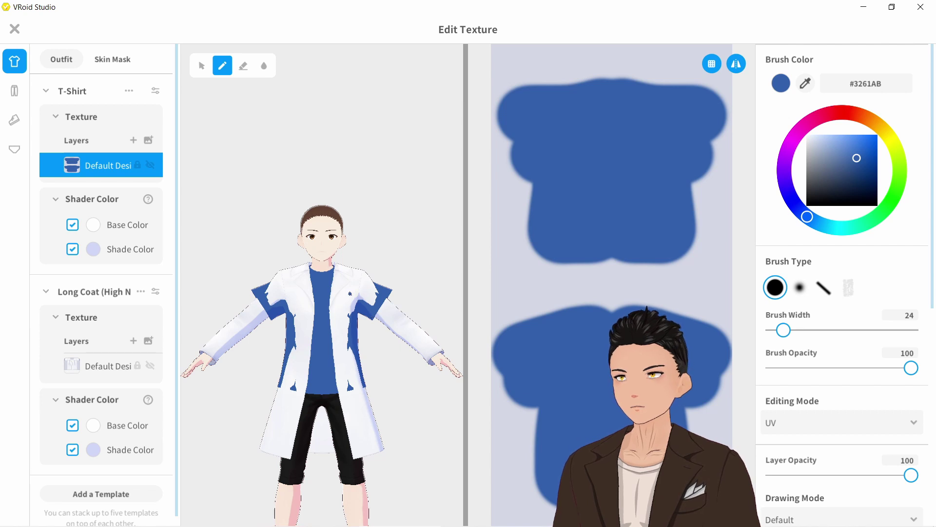
# Set the T-shirt's Sleeve (Narrower) parameter to 500 after trying 100 and 300
pyautogui.click(156, 92)
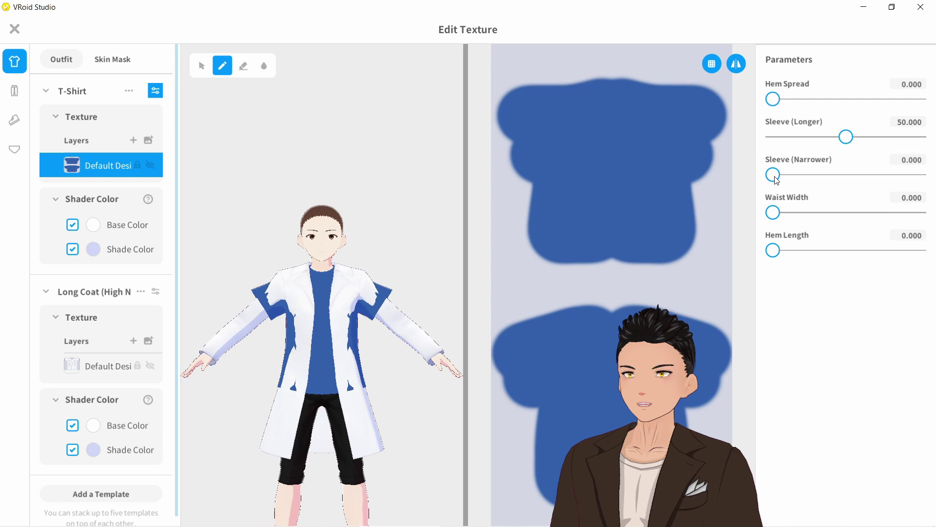
pyautogui.moveTo(776, 180); pyautogui.dragTo(916, 164)
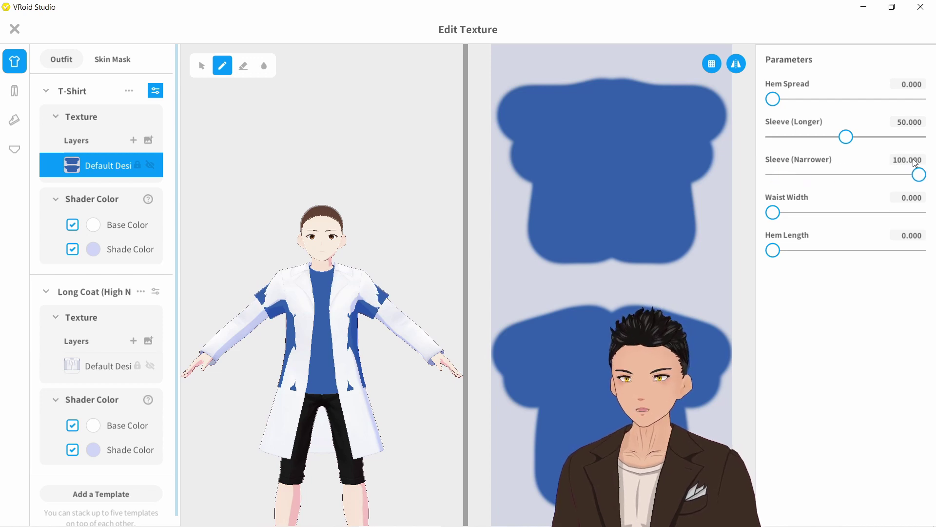
pyautogui.click(915, 164)
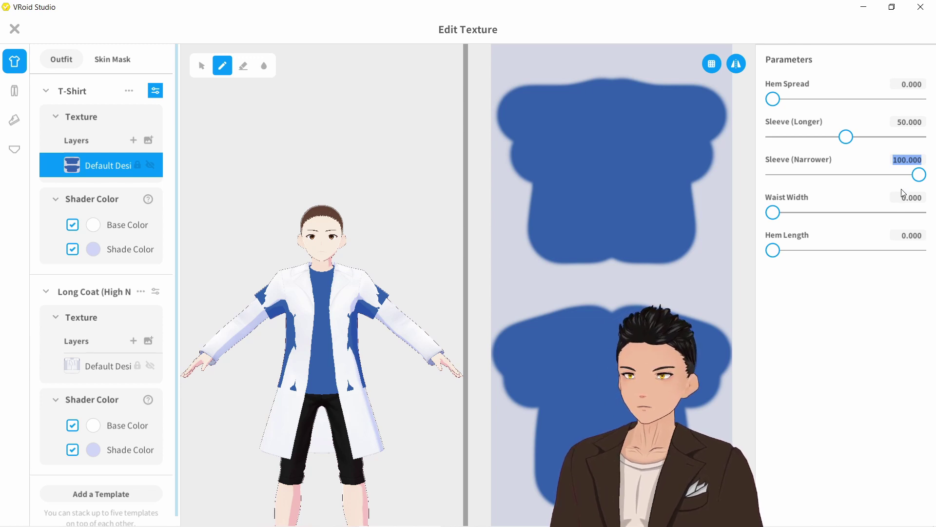
pyautogui.write('300')
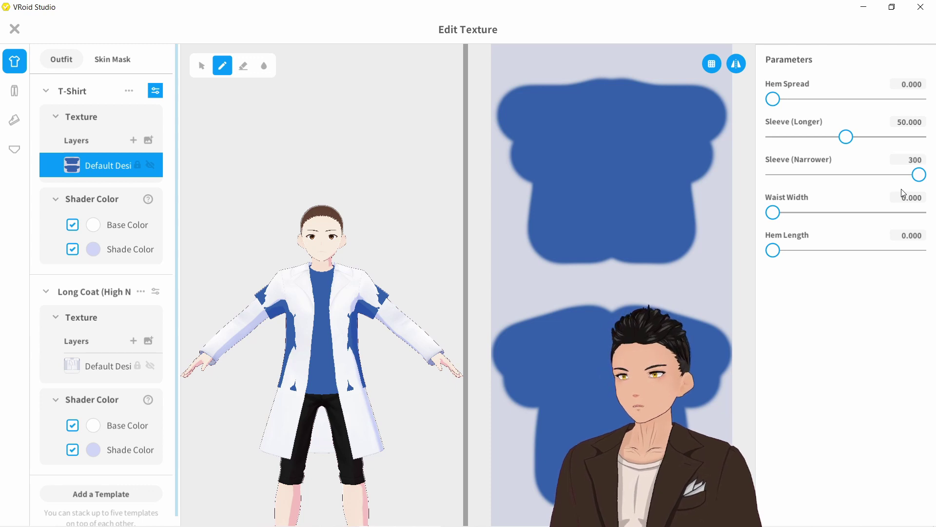
pyautogui.press('Return')
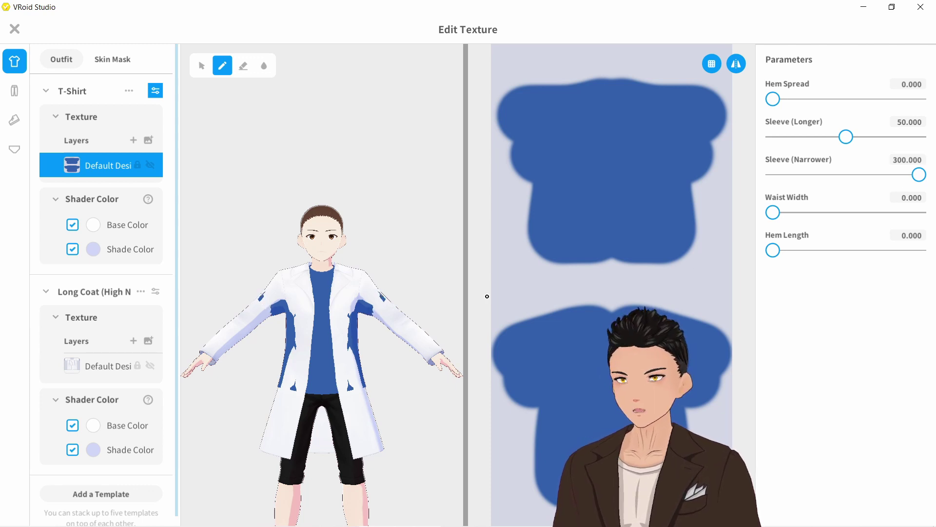
pyautogui.click(906, 162)
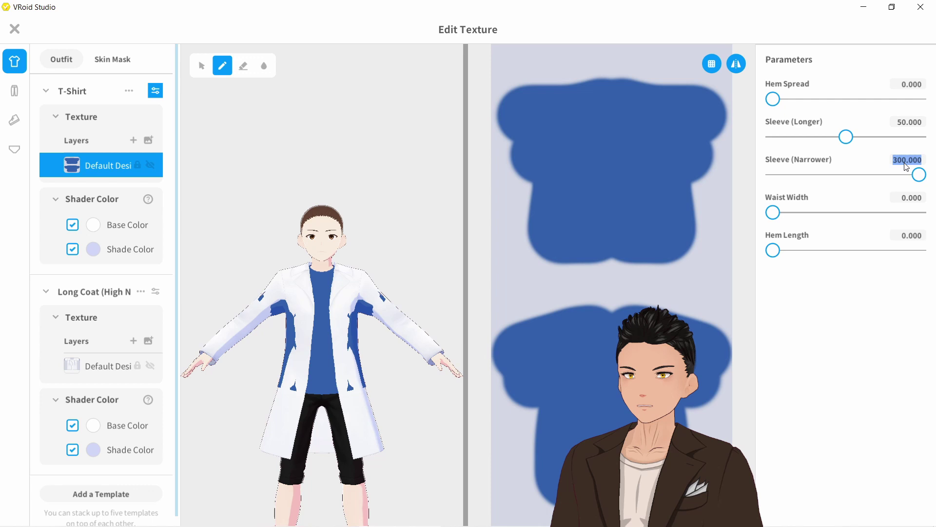
pyautogui.write('500')
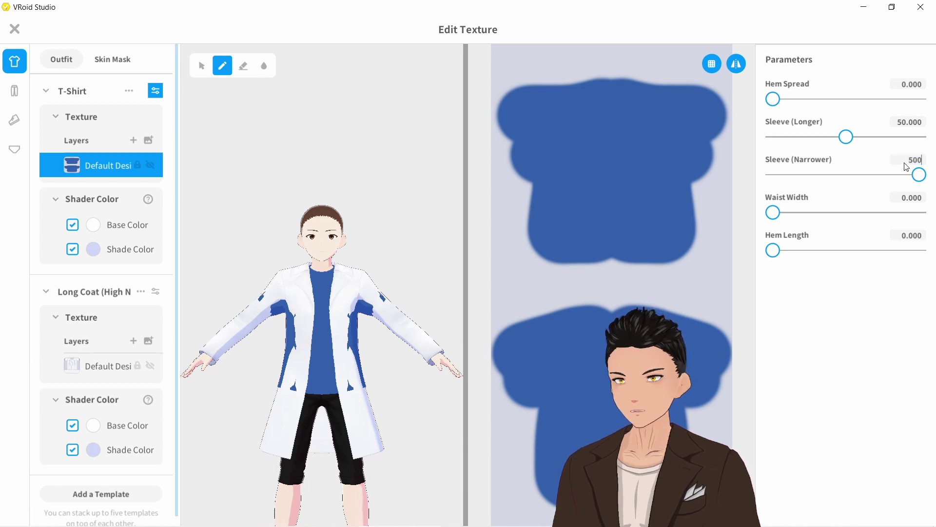
pyautogui.press('Return')
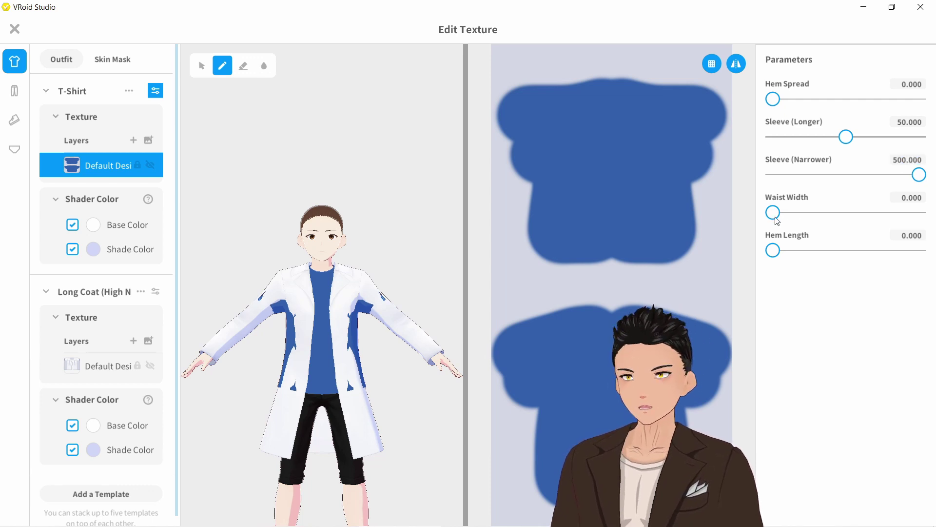
# Set the T-shirt's Waist Width to -100 to reduce clipping through the coat
pyautogui.moveTo(774, 215); pyautogui.dragTo(744, 216)
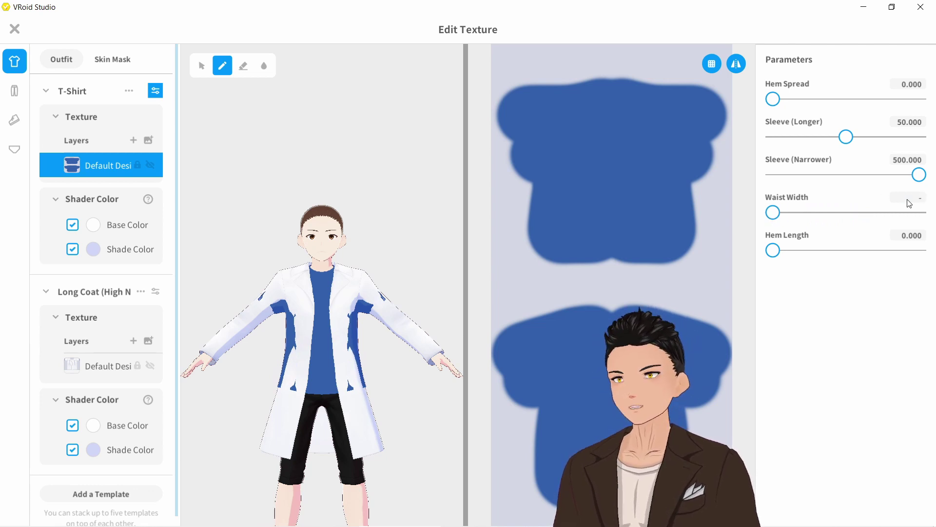
pyautogui.press('Return')
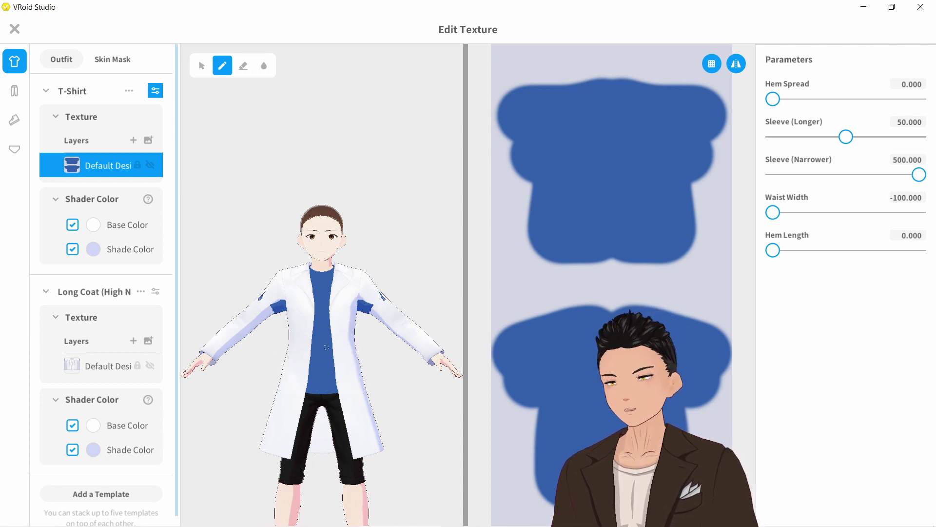
pyautogui.moveTo(326, 347); pyautogui.dragTo(385, 346, button='right')
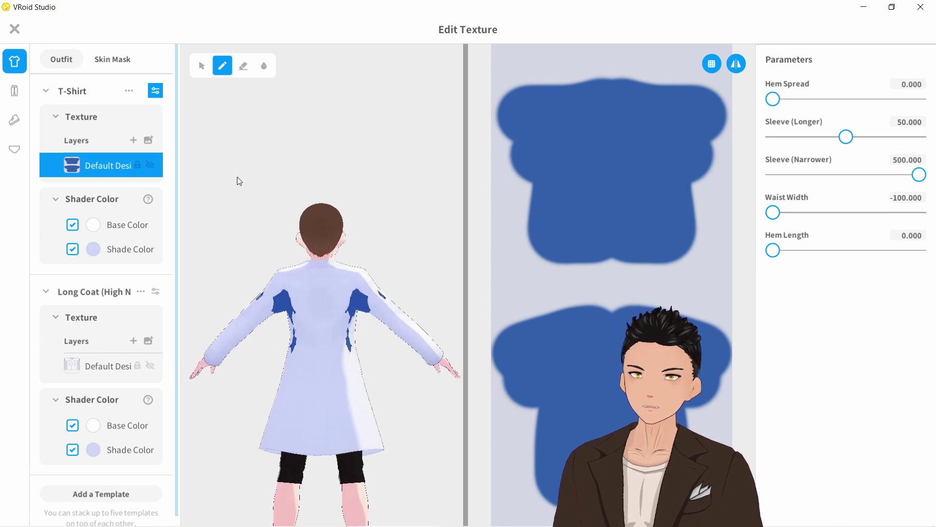
# Erase the T-shirt texture that clips through the coat's back near the armpits and sides, using symmetry and a brush width of 100
pyautogui.click(155, 90)
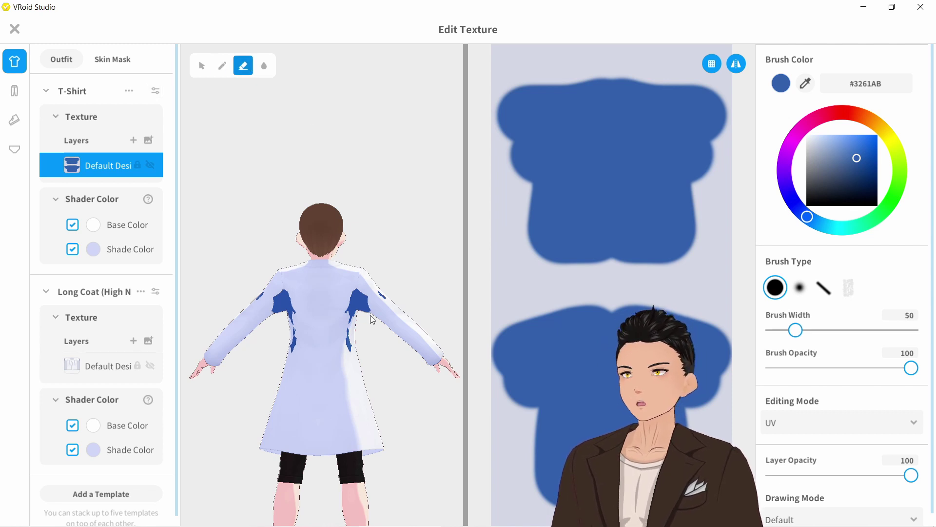
pyautogui.scroll(5, 355, 303)
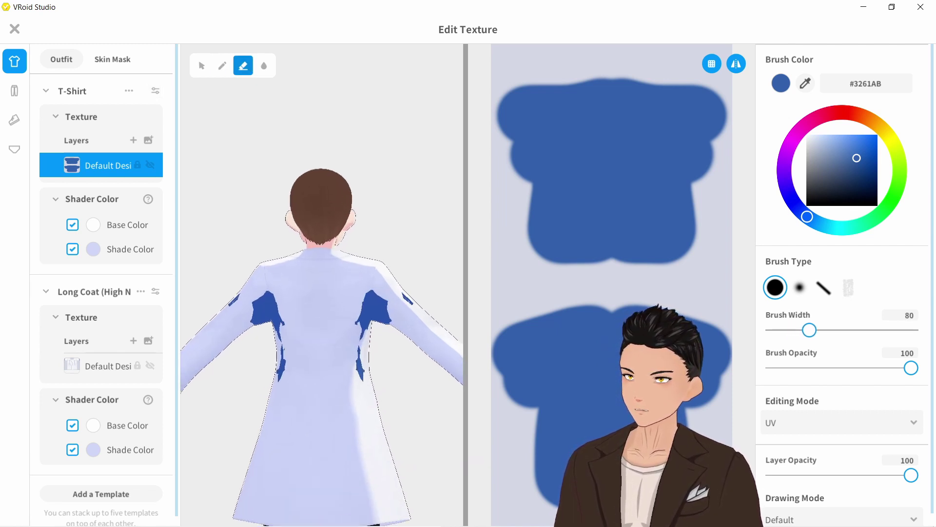
pyautogui.keyDown('ctrl'); pyautogui.scroll(2, 390, 312); pyautogui.keyUp('ctrl')
pyautogui.moveTo(376, 297)
pyautogui.mouseDown()
pyautogui.moveTo(393, 309)
pyautogui.moveTo(367, 319)
pyautogui.moveTo(386, 328)
pyautogui.moveTo(365, 335)
pyautogui.moveTo(362, 374)
pyautogui.mouseUp()
pyautogui.moveTo(362, 374); pyautogui.dragTo(355, 334, button='right')
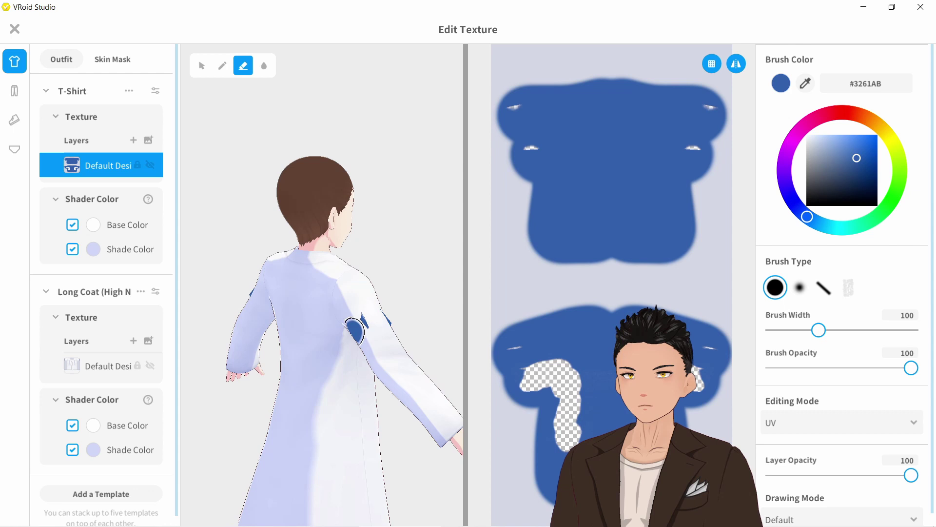
# Erase the remaining T-shirt sleeve and underarm texture that clips through the coat, and switch back to the Pen tool
pyautogui.moveTo(355, 334)
pyautogui.mouseDown()
pyautogui.moveTo(360, 320)
pyautogui.moveTo(345, 343)
pyautogui.mouseUp()
pyautogui.moveTo(345, 343); pyautogui.dragTo(352, 337, button='right')
pyautogui.moveTo(352, 336)
pyautogui.mouseDown()
pyautogui.moveTo(317, 330)
pyautogui.moveTo(318, 347)
pyautogui.moveTo(322, 337)
pyautogui.mouseUp()
pyautogui.moveTo(322, 336)
pyautogui.mouseDown(button='right')
pyautogui.moveTo(337, 263)
pyautogui.moveTo(298, 309)
pyautogui.mouseUp(button='right')
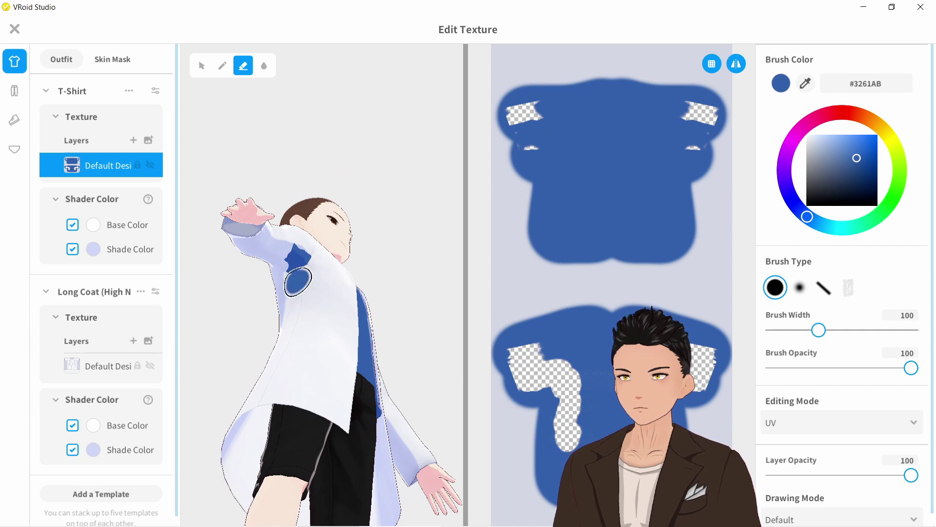
pyautogui.moveTo(296, 253); pyautogui.dragTo(297, 254)
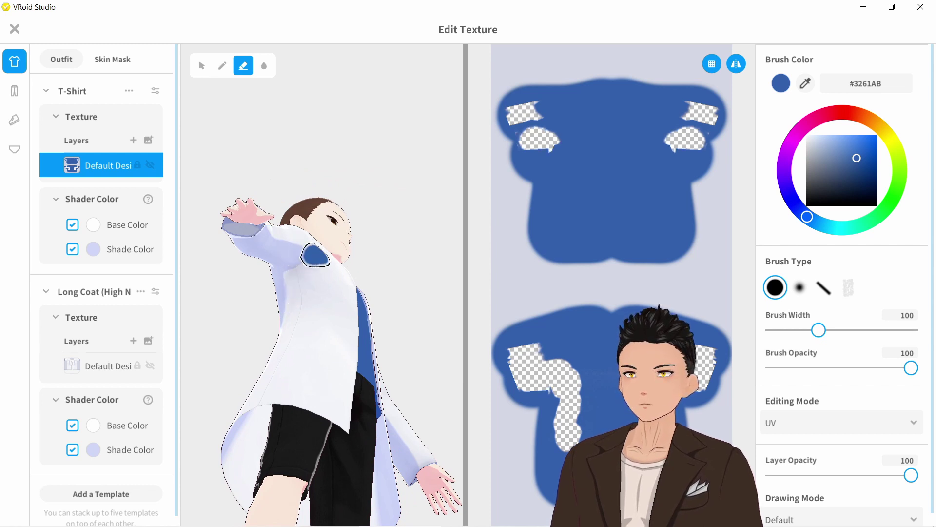
pyautogui.moveTo(298, 255)
pyautogui.mouseDown(button='right')
pyautogui.moveTo(299, 300)
pyautogui.moveTo(318, 293)
pyautogui.mouseUp(button='right')
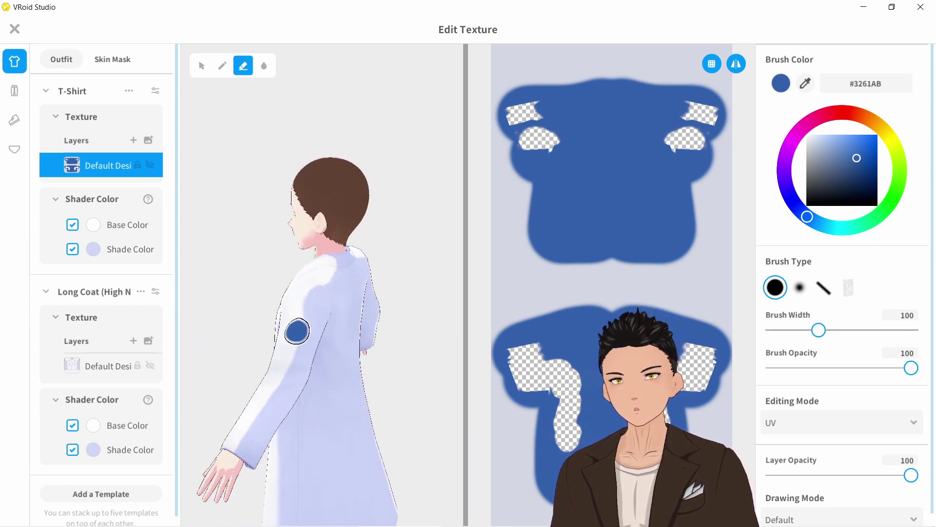
pyautogui.moveTo(304, 339)
pyautogui.mouseDown(button='right')
pyautogui.moveTo(362, 291)
pyautogui.moveTo(403, 323)
pyautogui.moveTo(391, 335)
pyautogui.moveTo(309, 306)
pyautogui.moveTo(297, 316)
pyautogui.moveTo(310, 304)
pyautogui.moveTo(300, 311)
pyautogui.moveTo(428, 307)
pyautogui.moveTo(330, 309)
pyautogui.moveTo(341, 306)
pyautogui.mouseUp(button='right')
pyautogui.click(391, 332)
pyautogui.press('p')
pyautogui.scroll(-1, 409, 245)
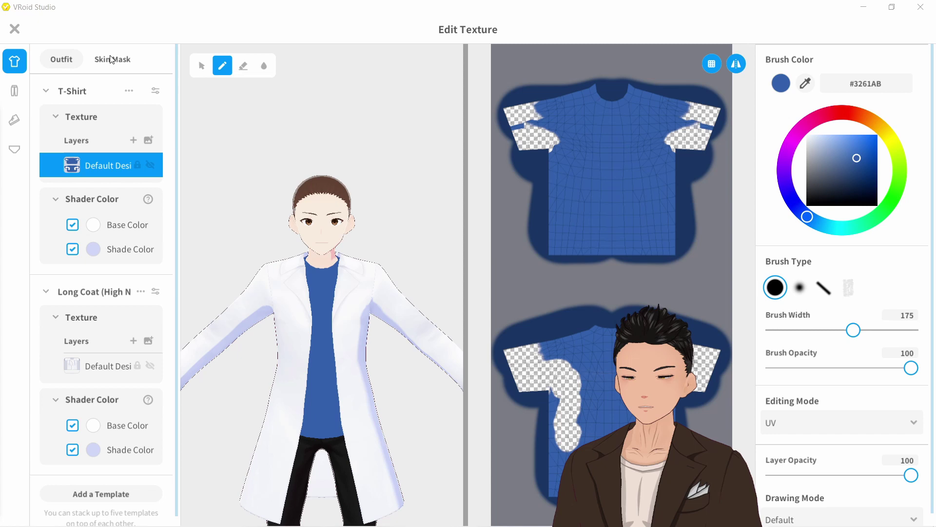
# Hide the T-shirt and coat layers and paint the skin mask's default layer around the elbows to mask more of both arms
pyautogui.click(150, 165)
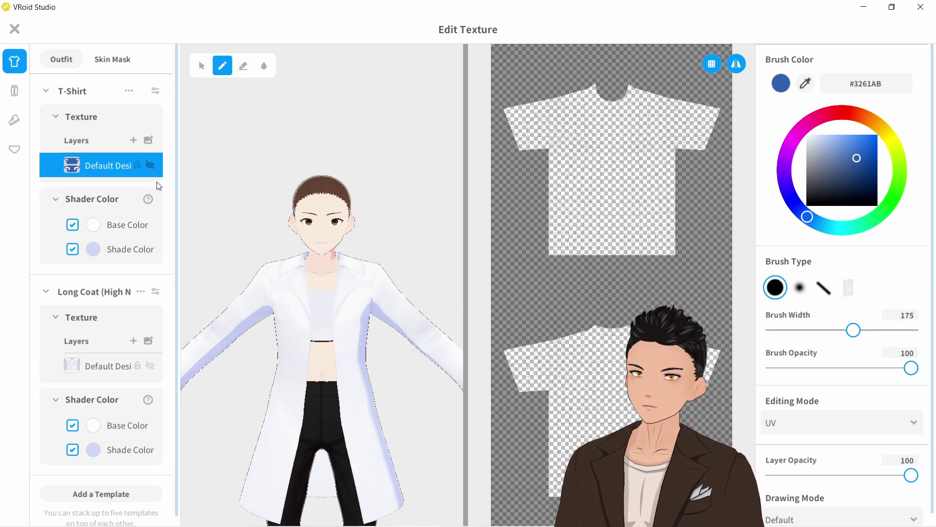
pyautogui.click(150, 367)
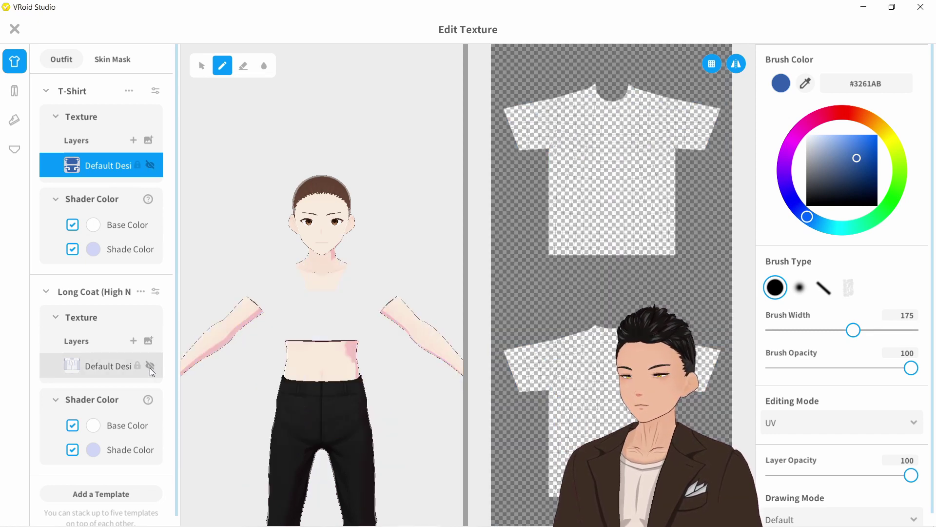
pyautogui.click(113, 59)
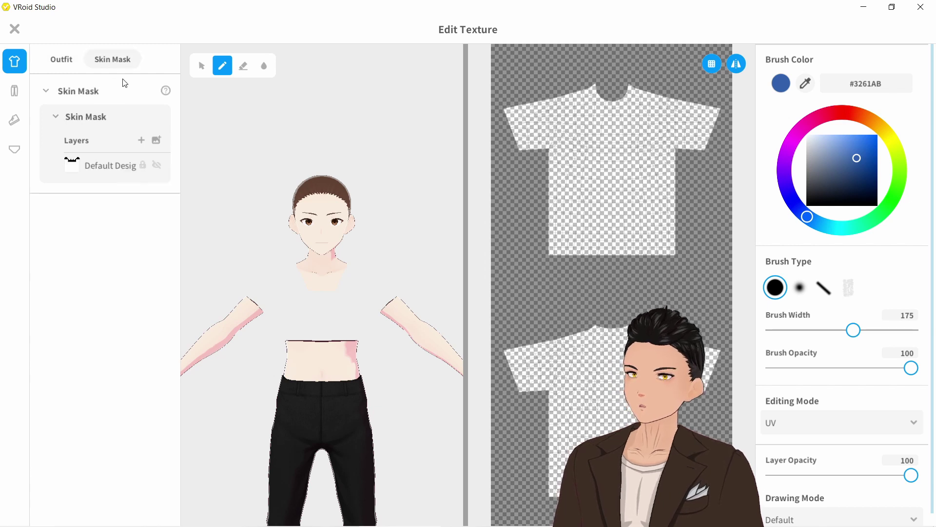
pyautogui.click(128, 164)
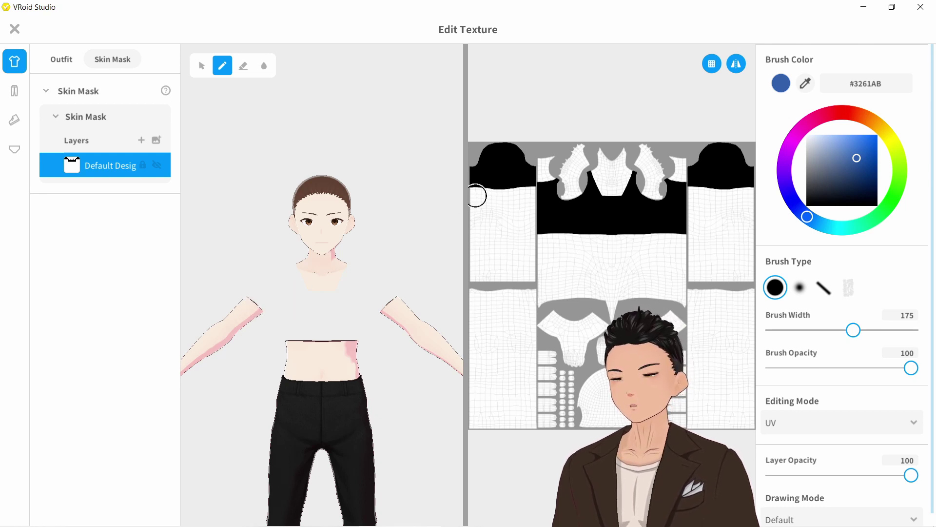
pyautogui.moveTo(477, 196)
pyautogui.mouseDown()
pyautogui.moveTo(529, 194)
pyautogui.moveTo(528, 217)
pyautogui.moveTo(476, 218)
pyautogui.moveTo(476, 205)
pyautogui.moveTo(516, 207)
pyautogui.mouseUp()
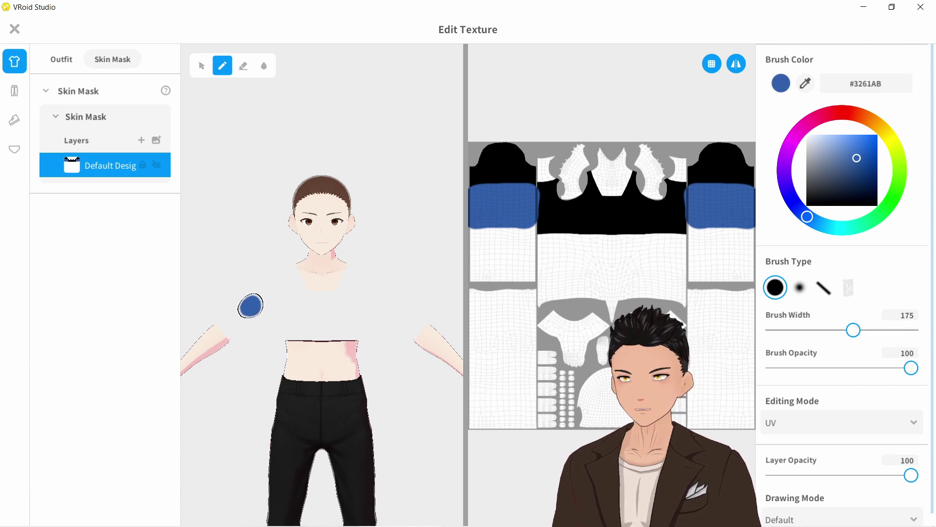
# Return to the outfit layers and make the T-shirt and long coat textures visible again
pyautogui.click(62, 59)
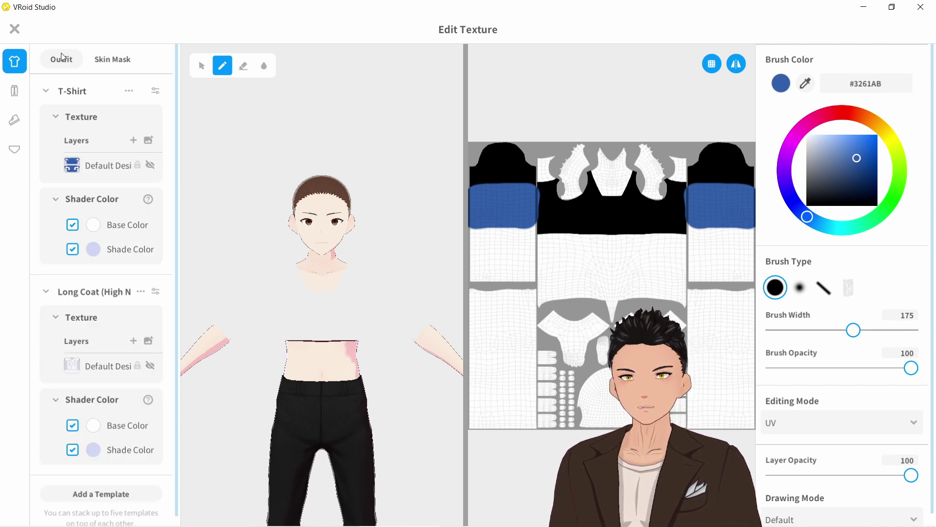
pyautogui.click(150, 164)
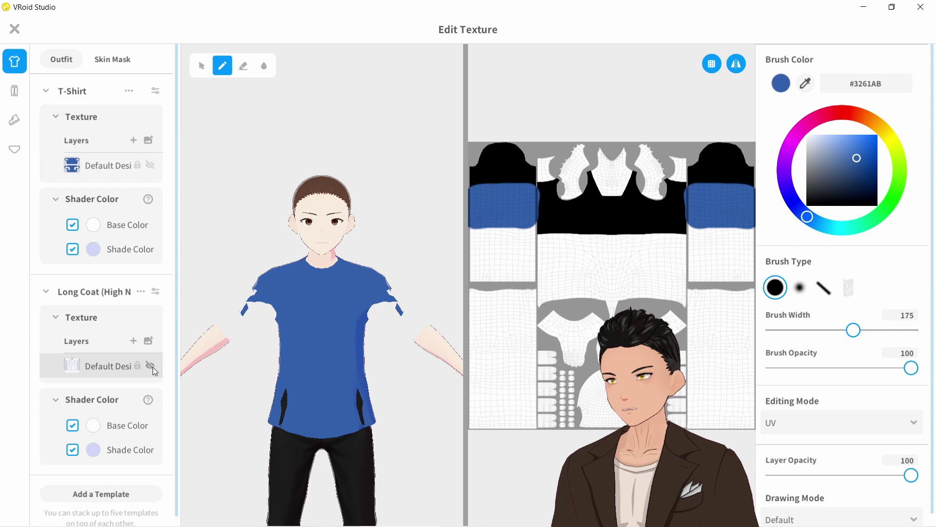
pyautogui.click(152, 366)
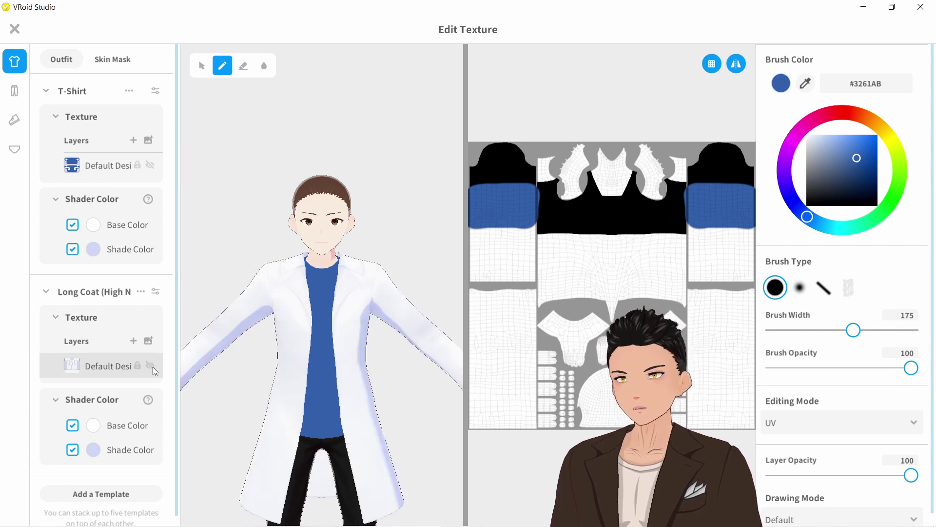